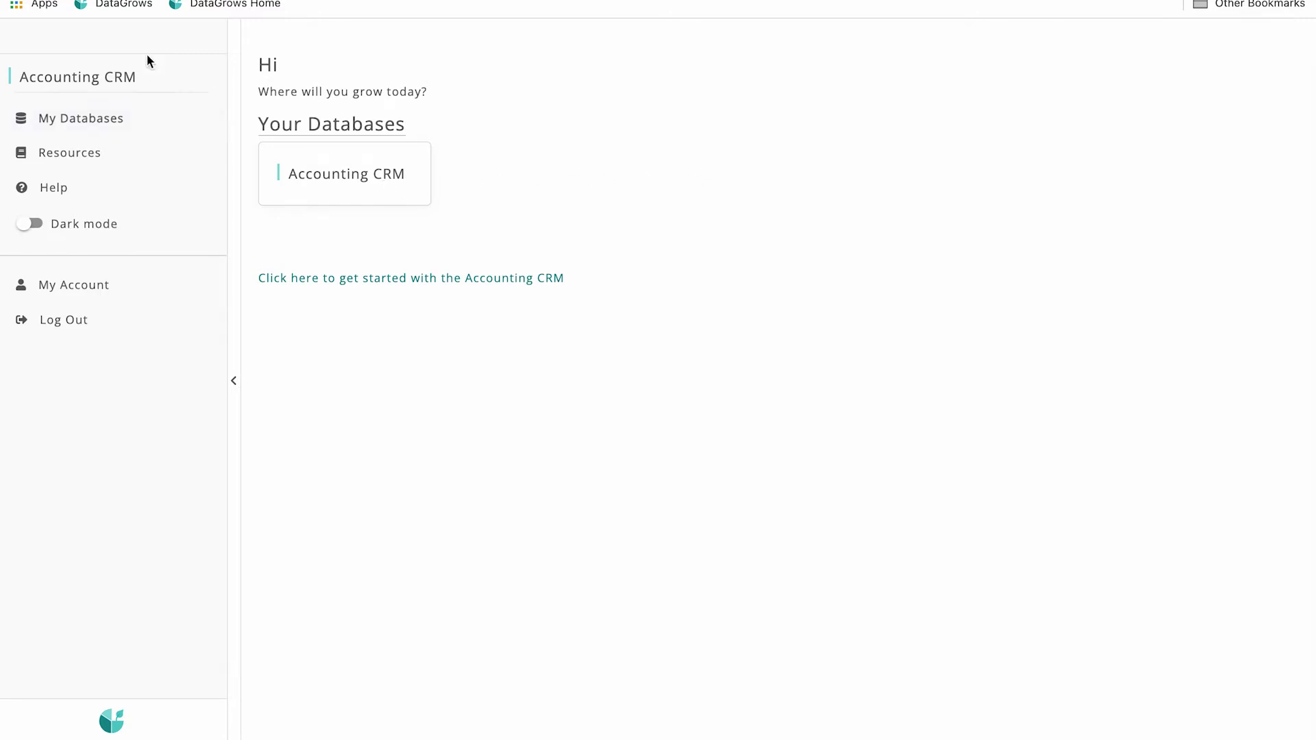
# Step: Open the Accountant table from the Setup group of the Accounting CRM database
pyautogui.click(93, 86)
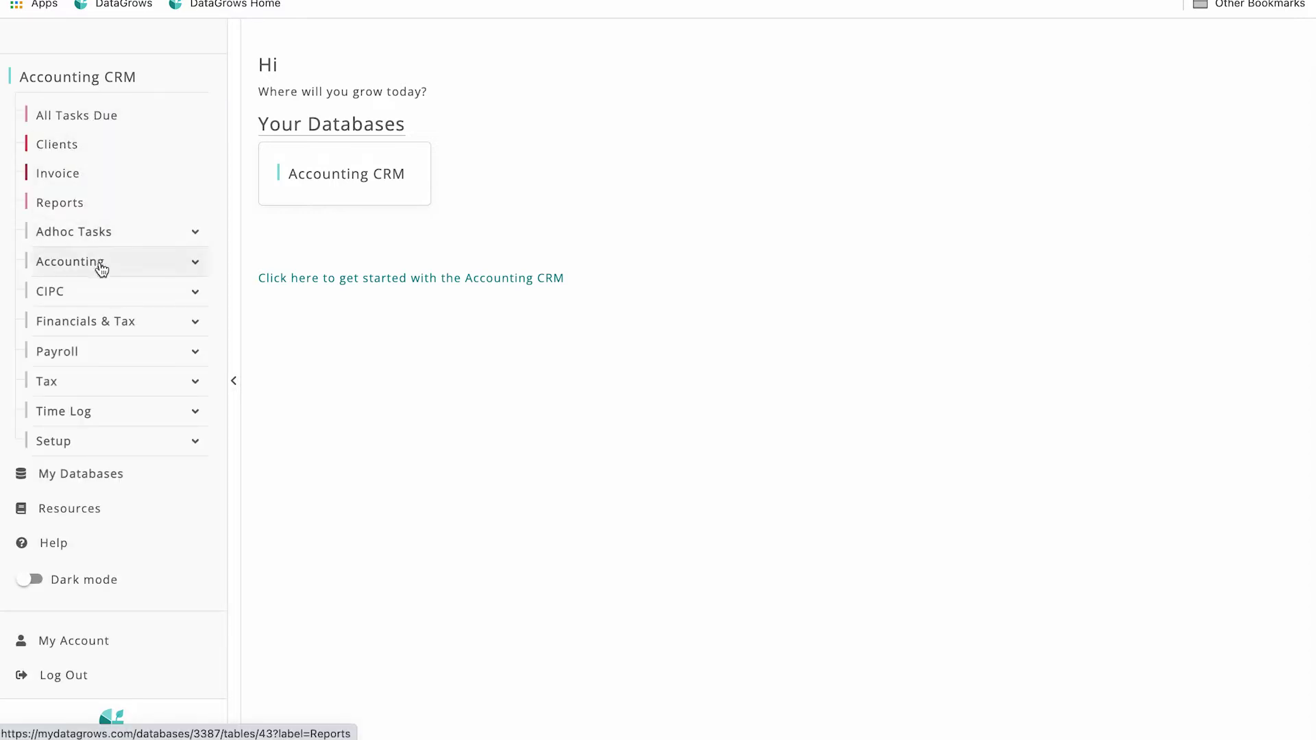
pyautogui.click(233, 379)
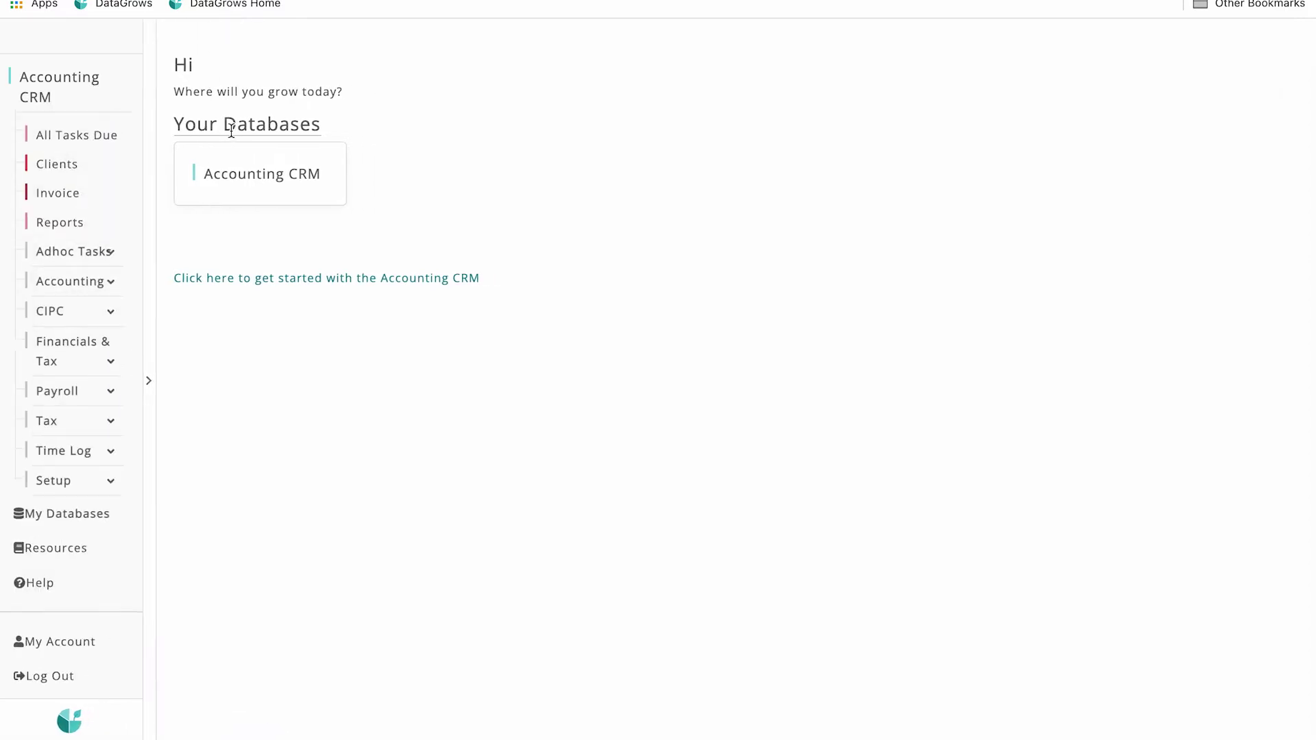
pyautogui.click(43, 112)
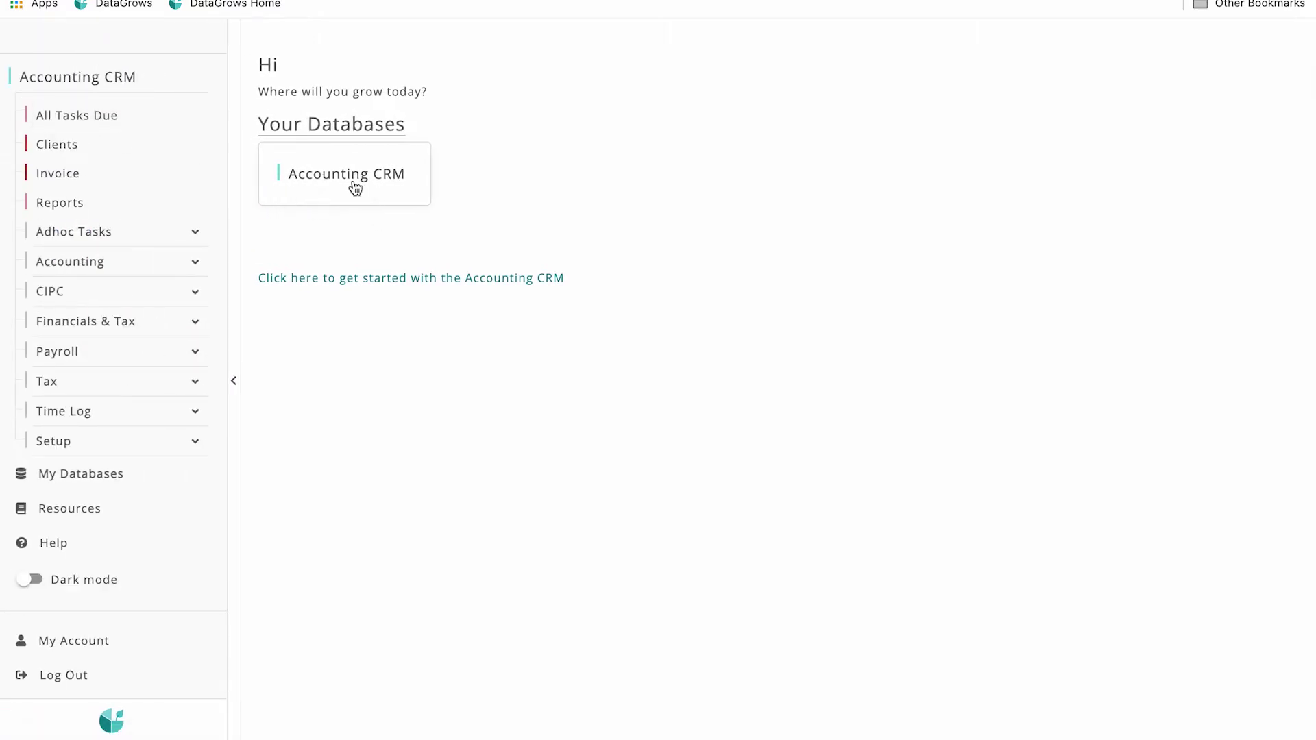
pyautogui.moveTo(352, 185)
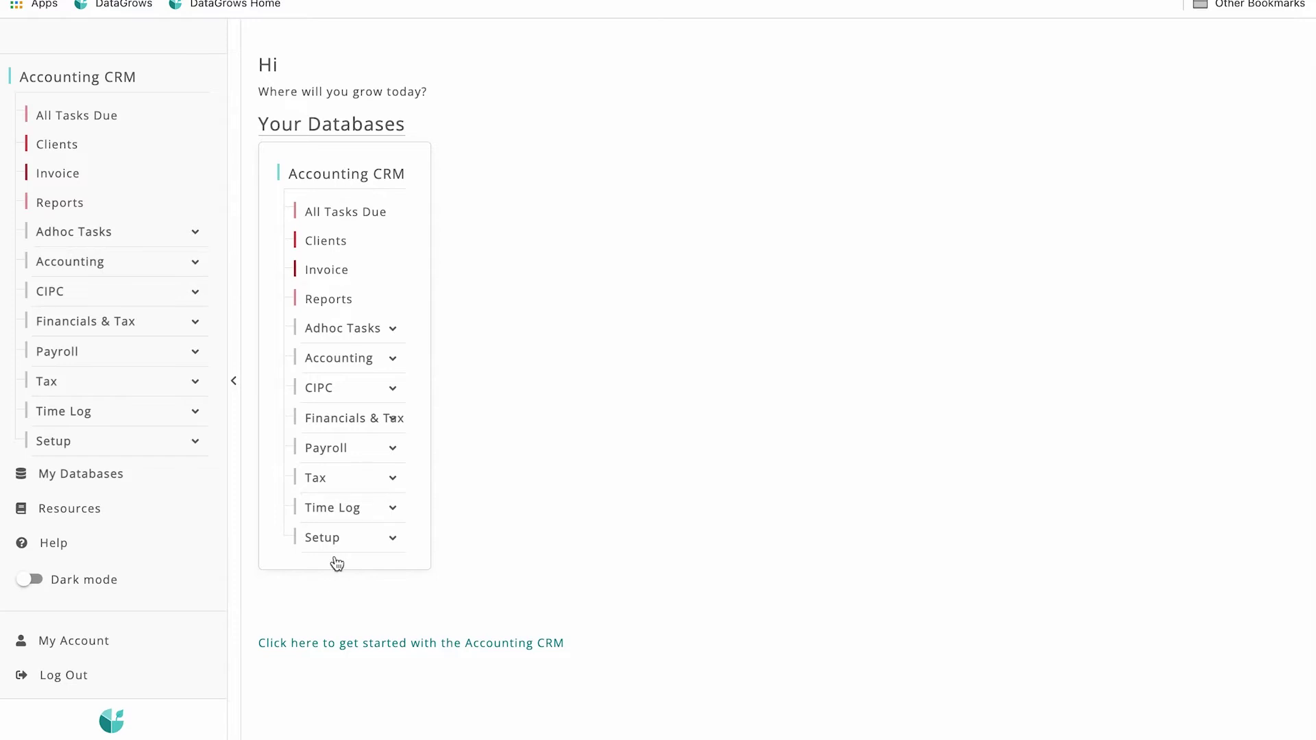
pyautogui.click(359, 542)
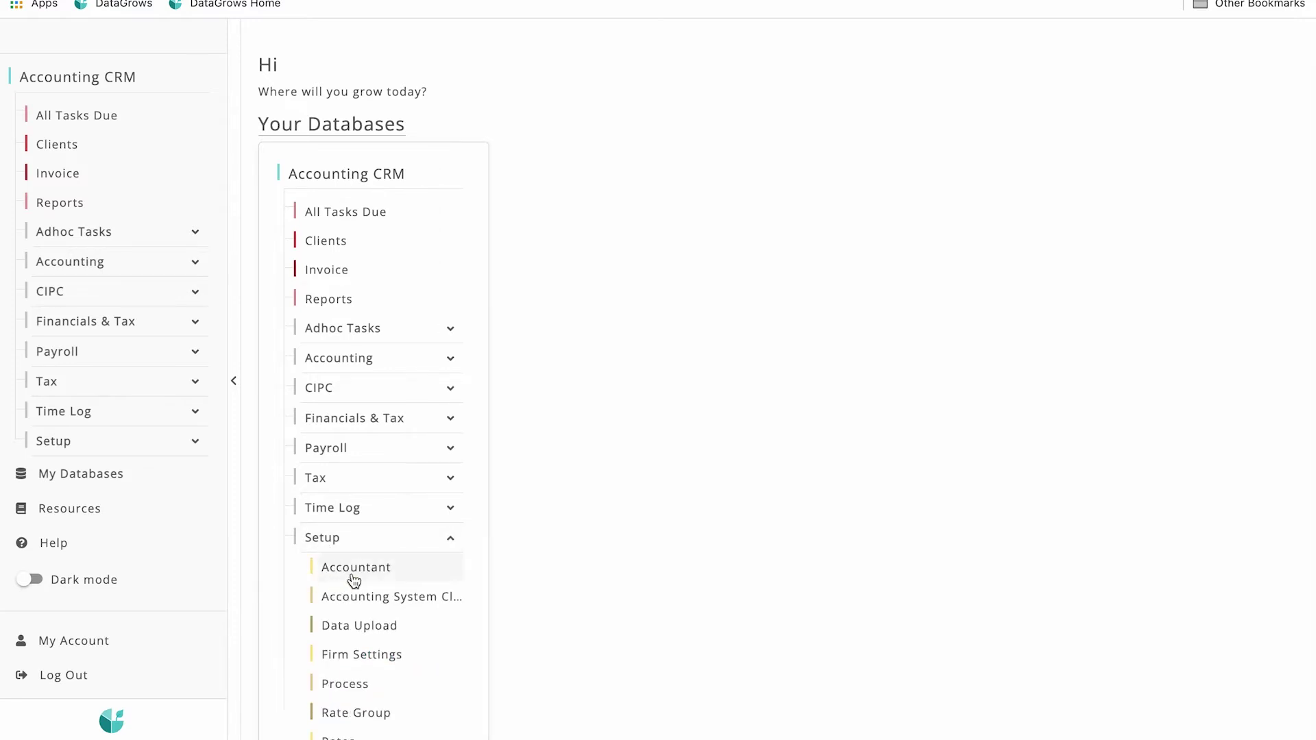
pyautogui.click(348, 573)
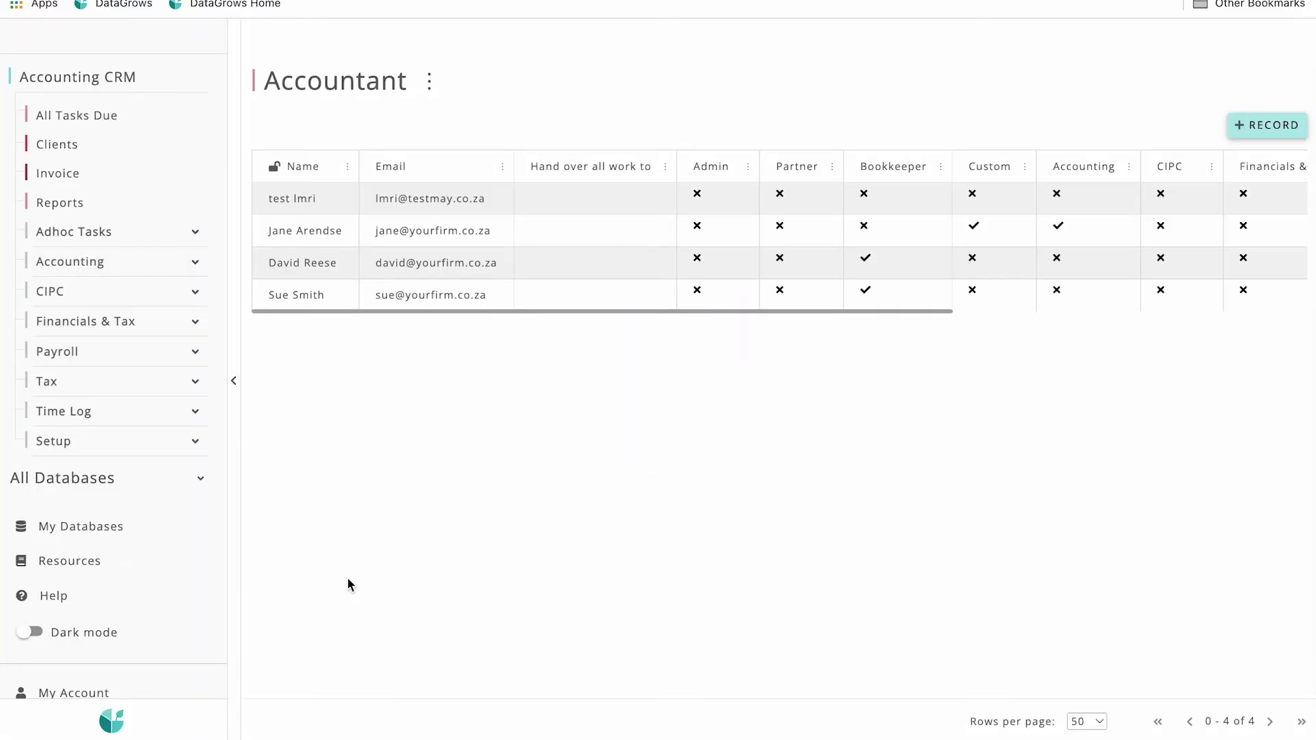
# Step: Start a new accountant record with the Custom role and access to CIPC and Financials & Tax
pyautogui.click(1268, 129)
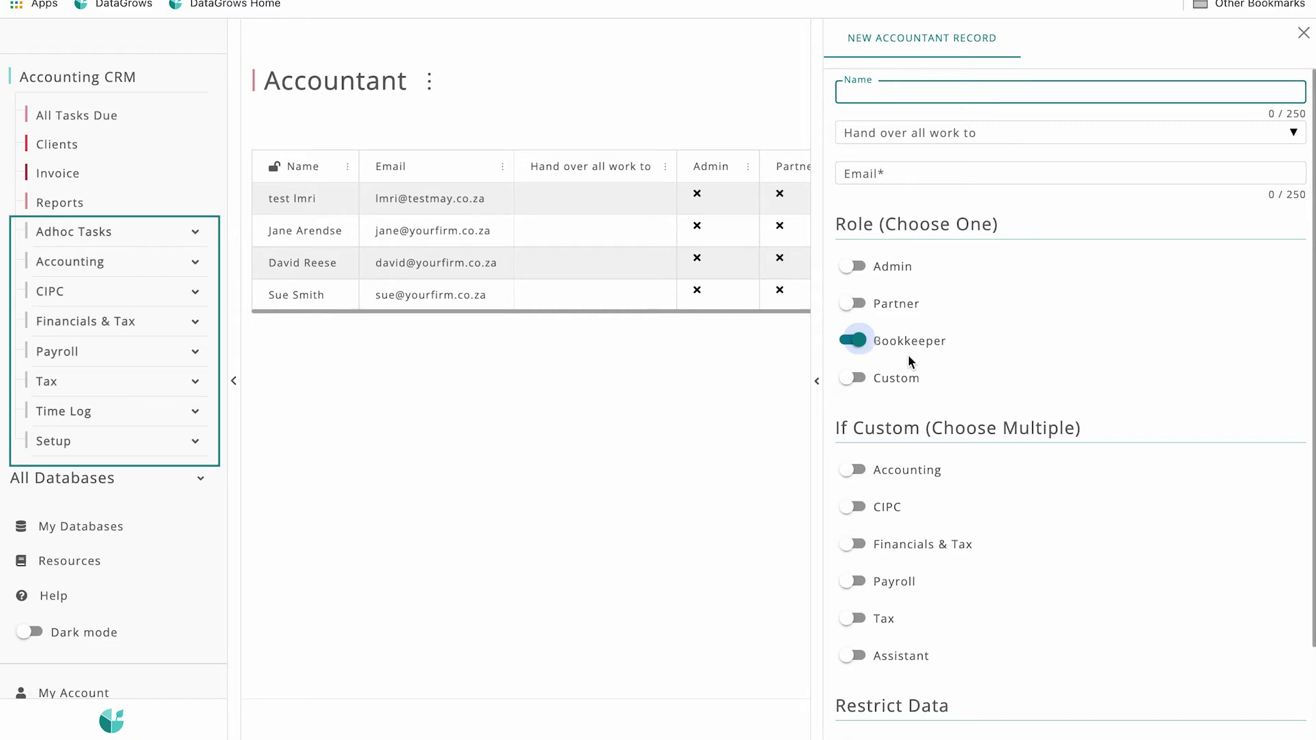
pyautogui.click(854, 377)
pyautogui.moveTo(977, 649)
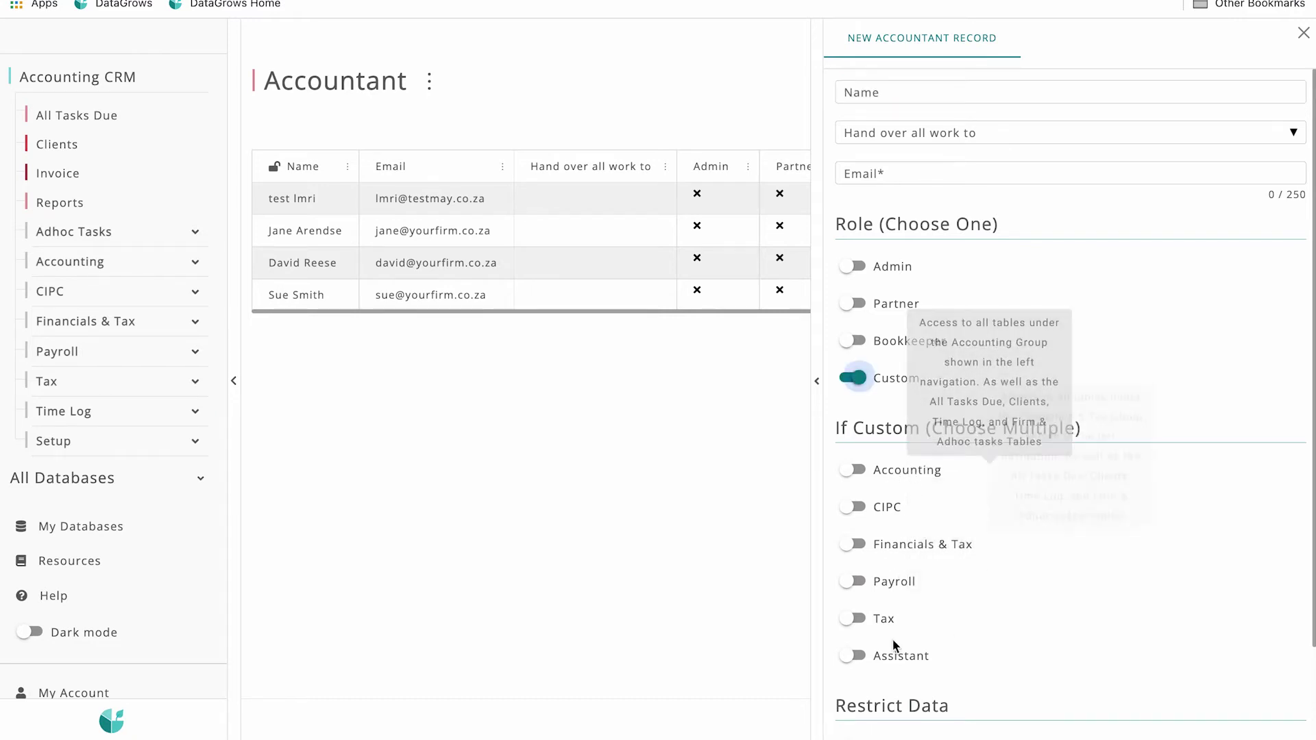
pyautogui.click(106, 262)
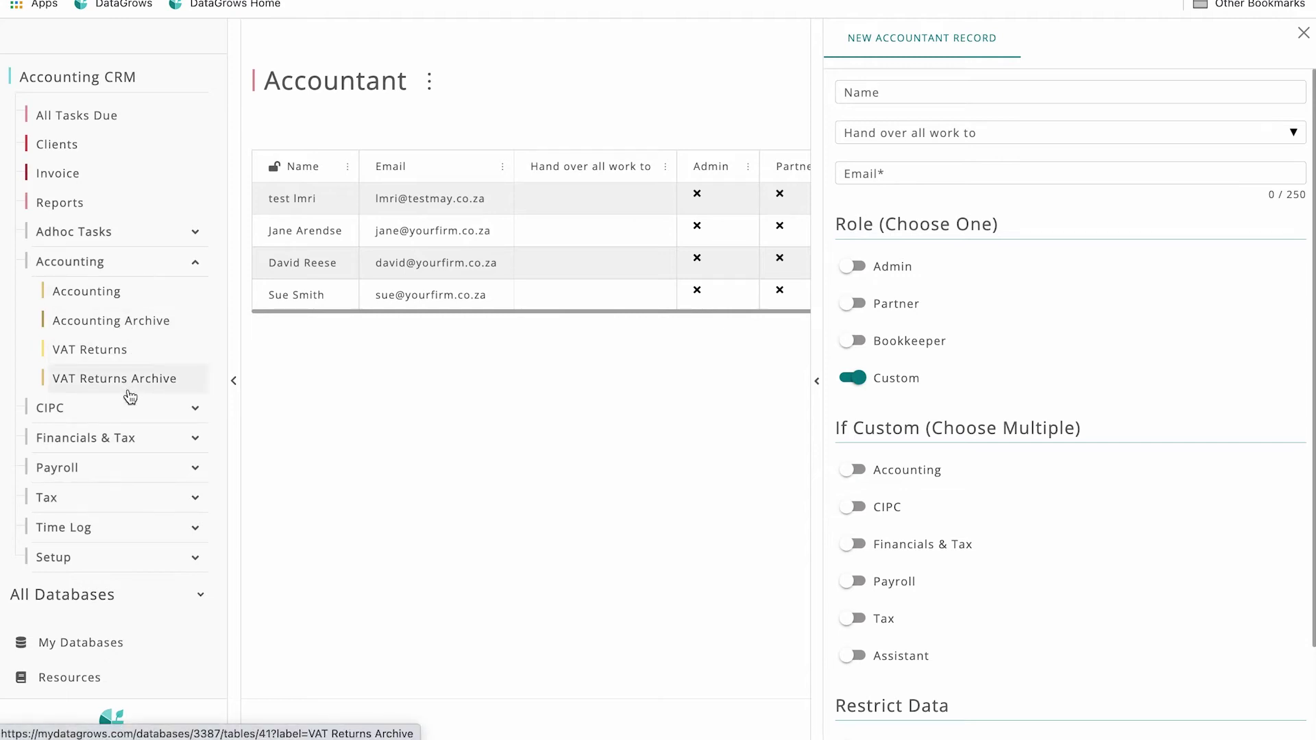
pyautogui.click(853, 507)
pyautogui.click(852, 543)
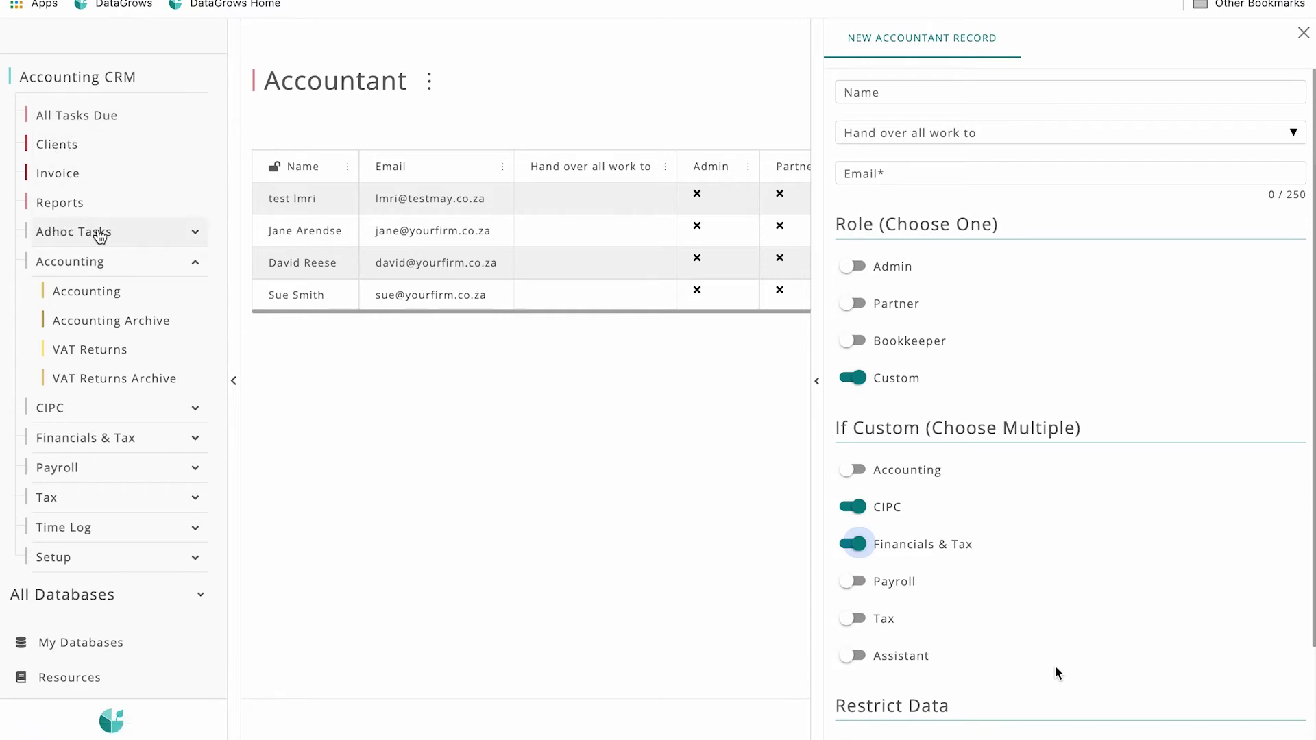
# Step: Try to save the new accountant record with Accounting and CIPC access, and close the record form
pyautogui.click(100, 233)
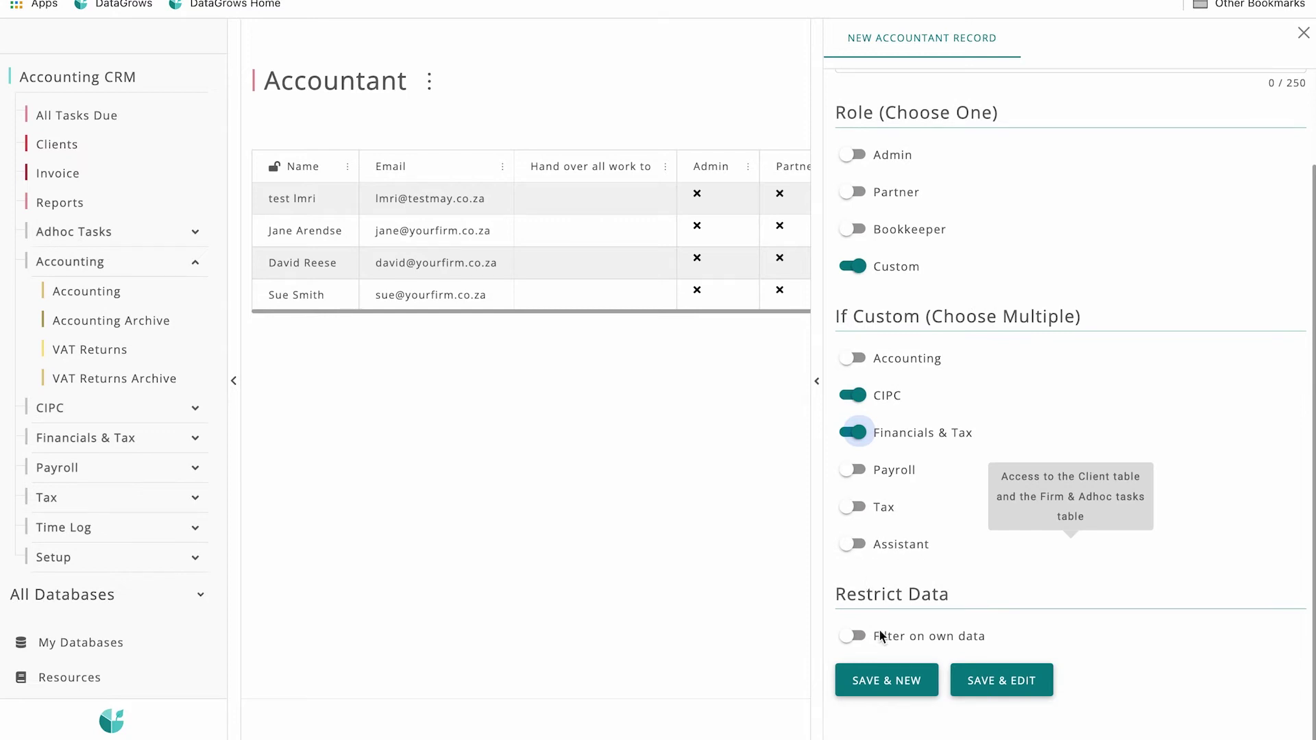
pyautogui.moveTo(890, 644)
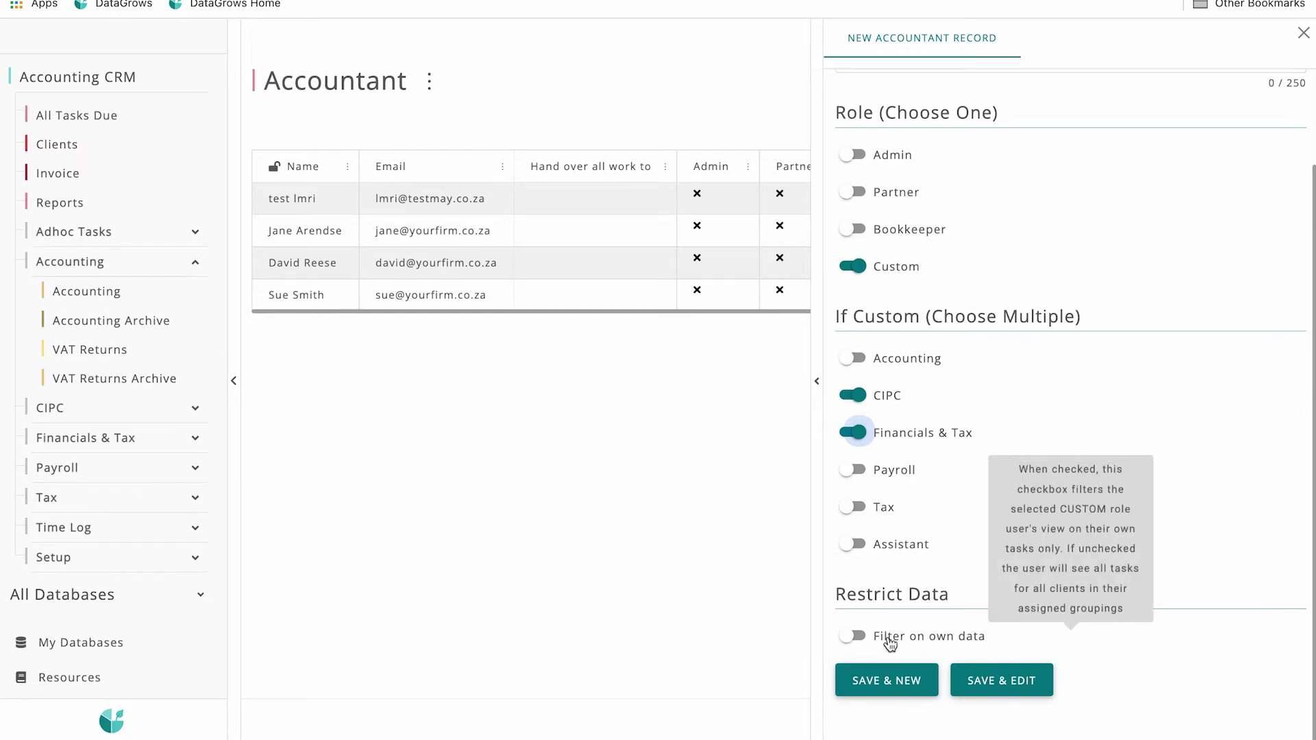
pyautogui.moveTo(894, 558)
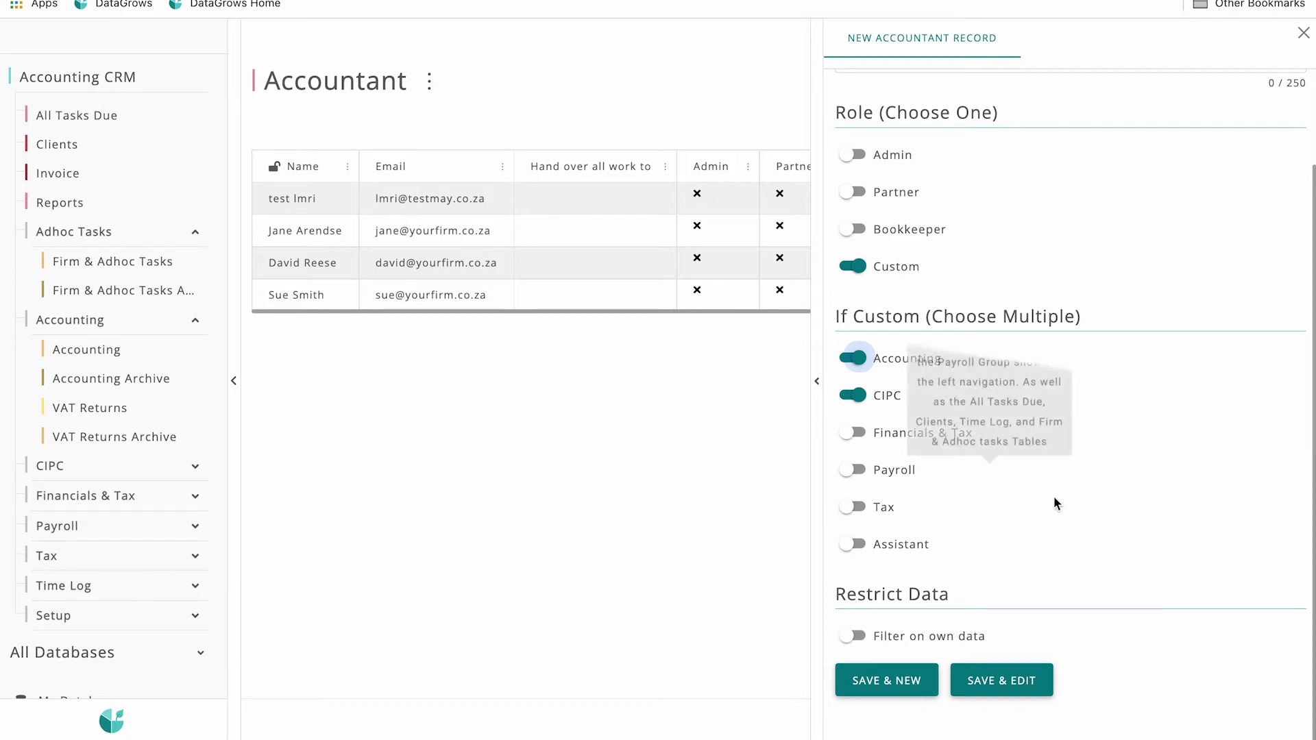
pyautogui.click(887, 681)
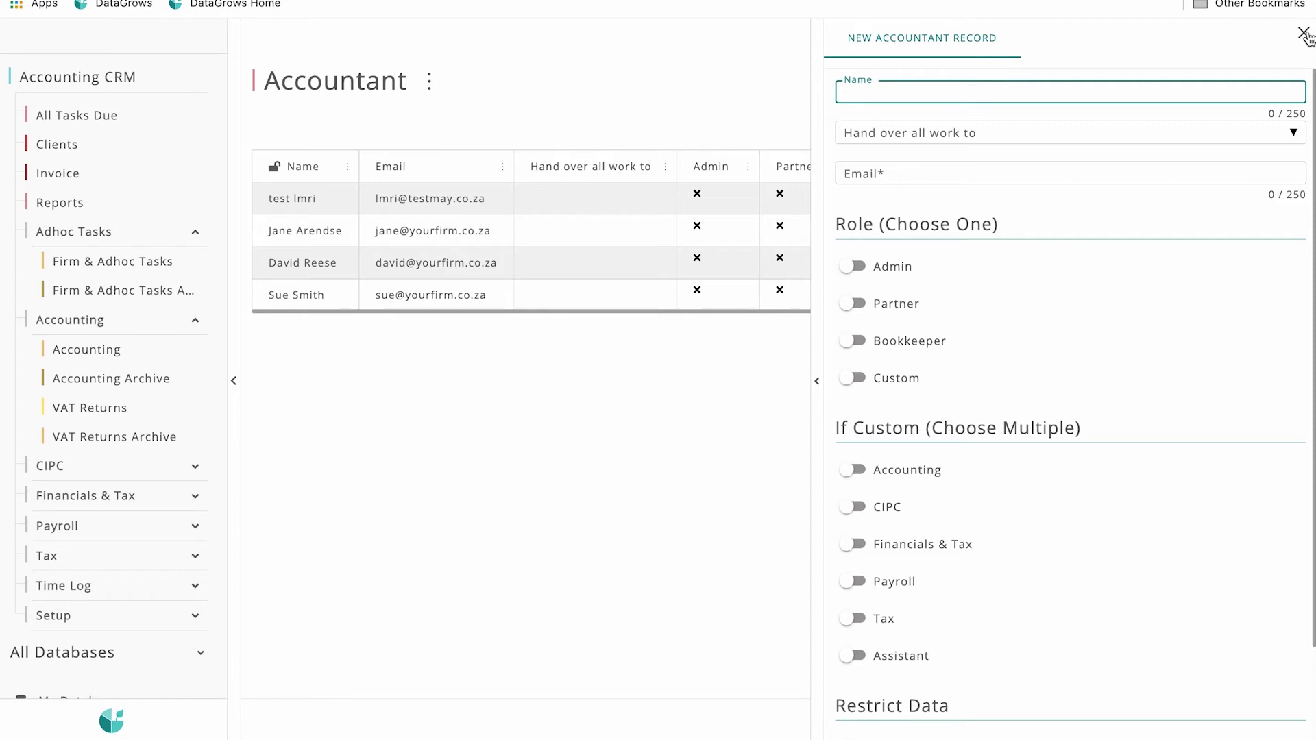
pyautogui.click(1303, 34)
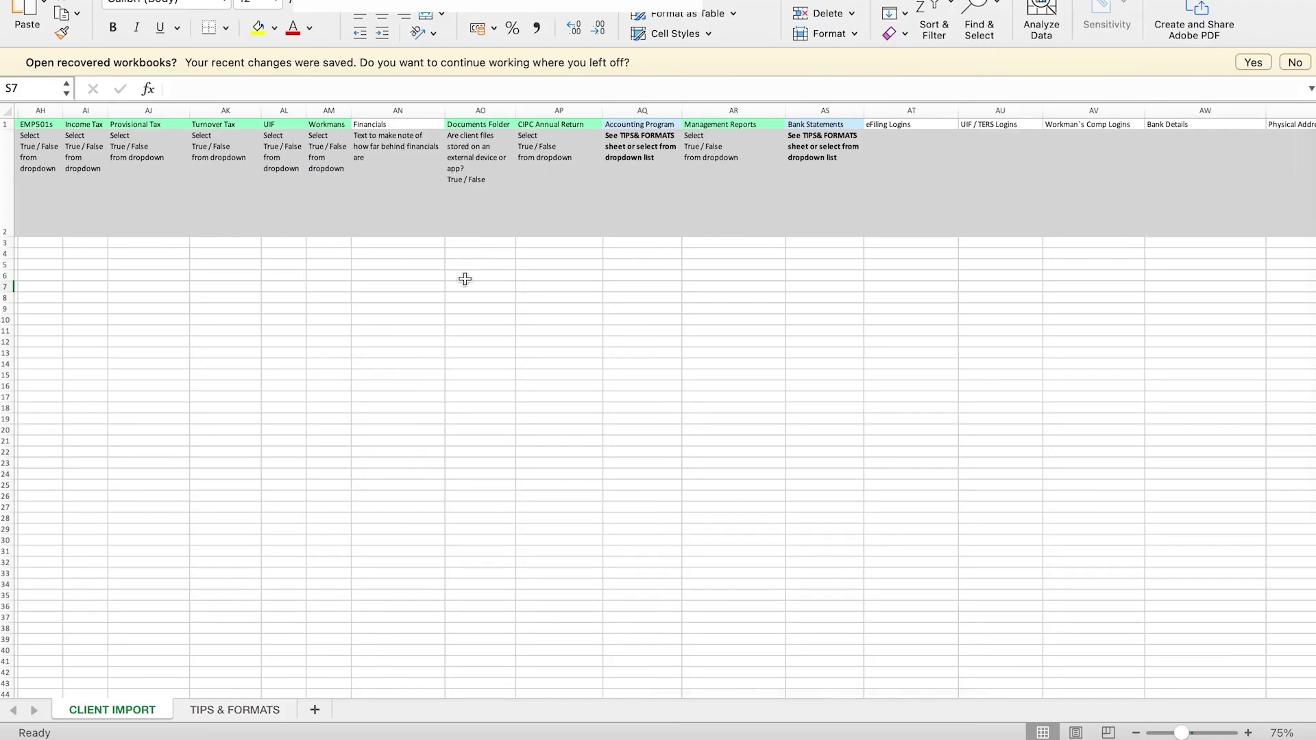
# Step: Switch to the client import workbook in Excel and review the accountant and accounting program lists on the TIPS & FORMATS sheet
pyautogui.hscroll(-10, 507, 346)
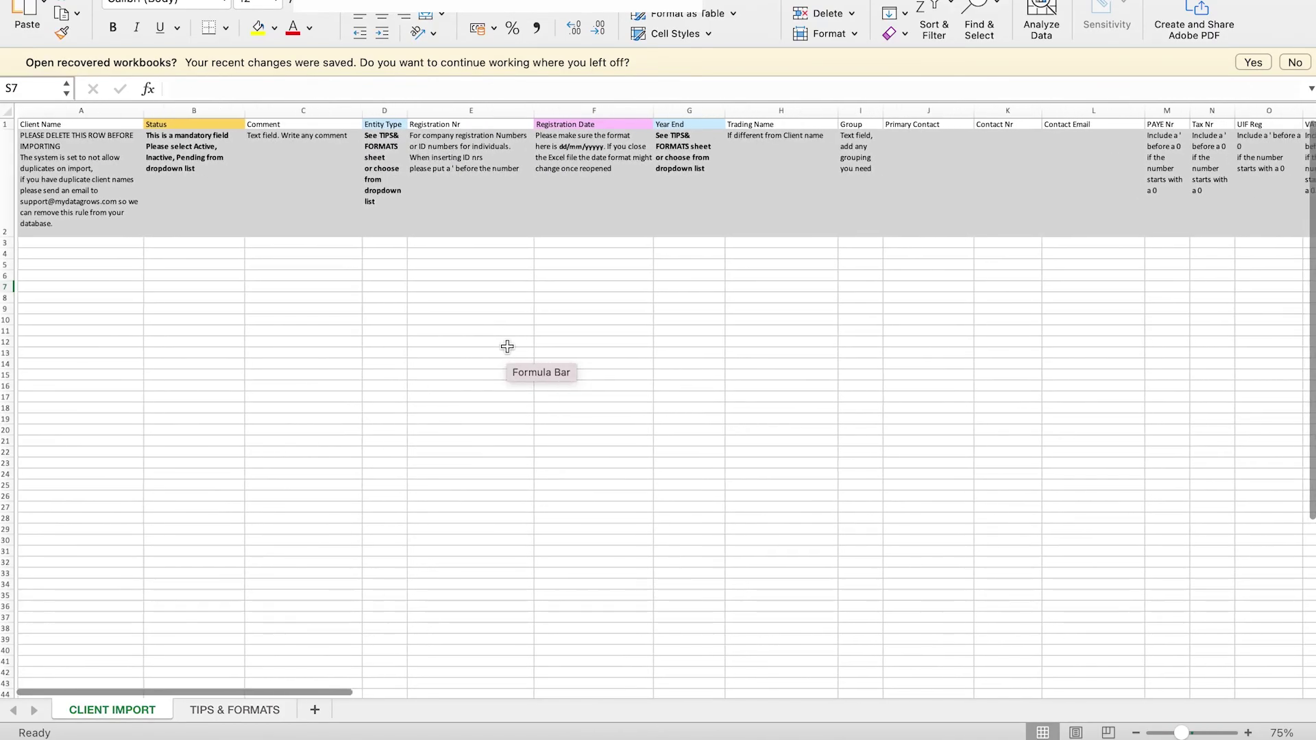
pyautogui.click(203, 712)
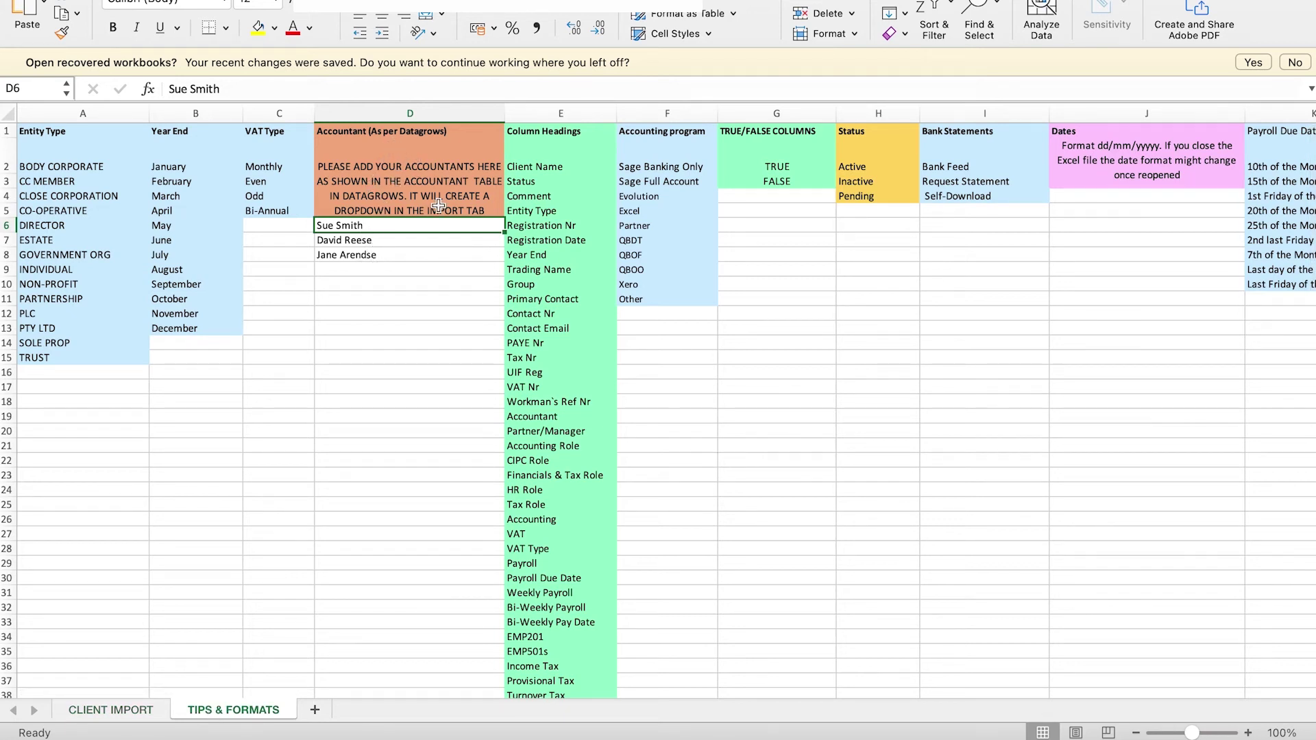
pyautogui.click(392, 261)
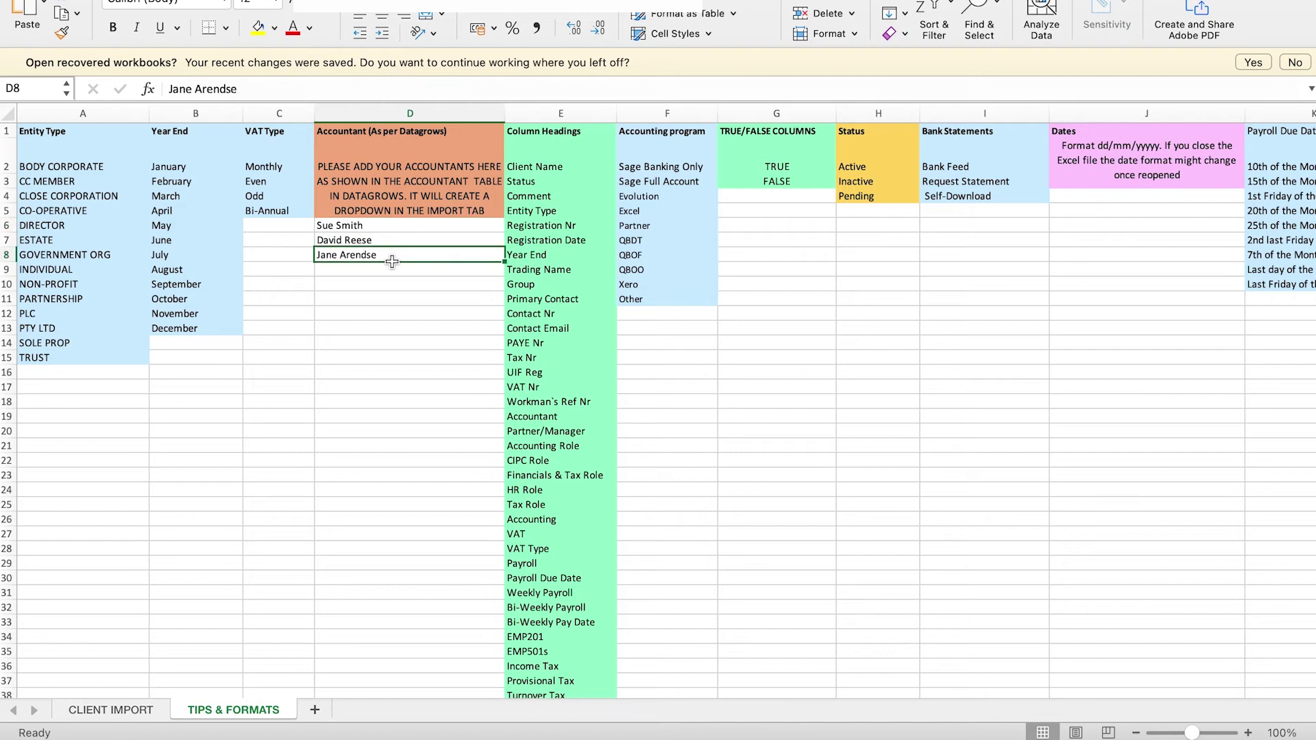
pyautogui.click(387, 225)
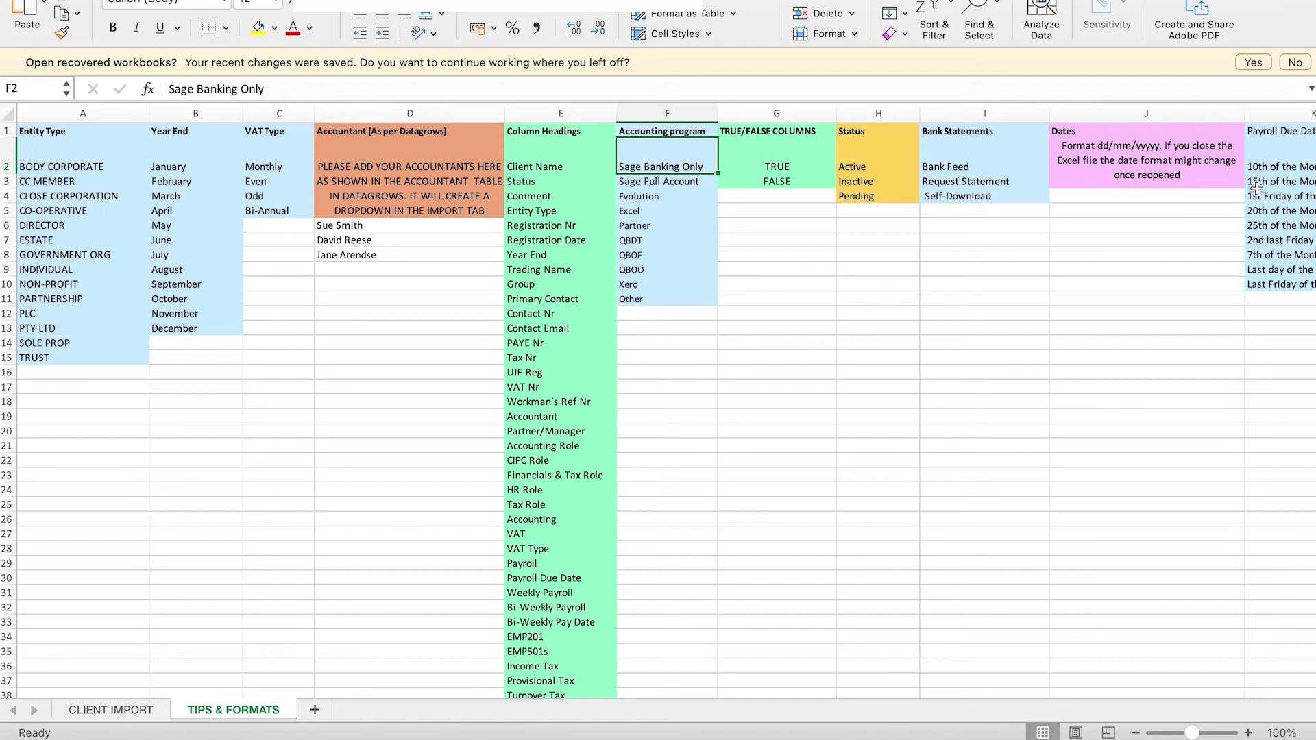
# Step: Review the CLIENT IMPORT sheet's heading and instruction rows, including the Status, Comment, Entity Type and Registration Nr instructions
pyautogui.click(106, 711)
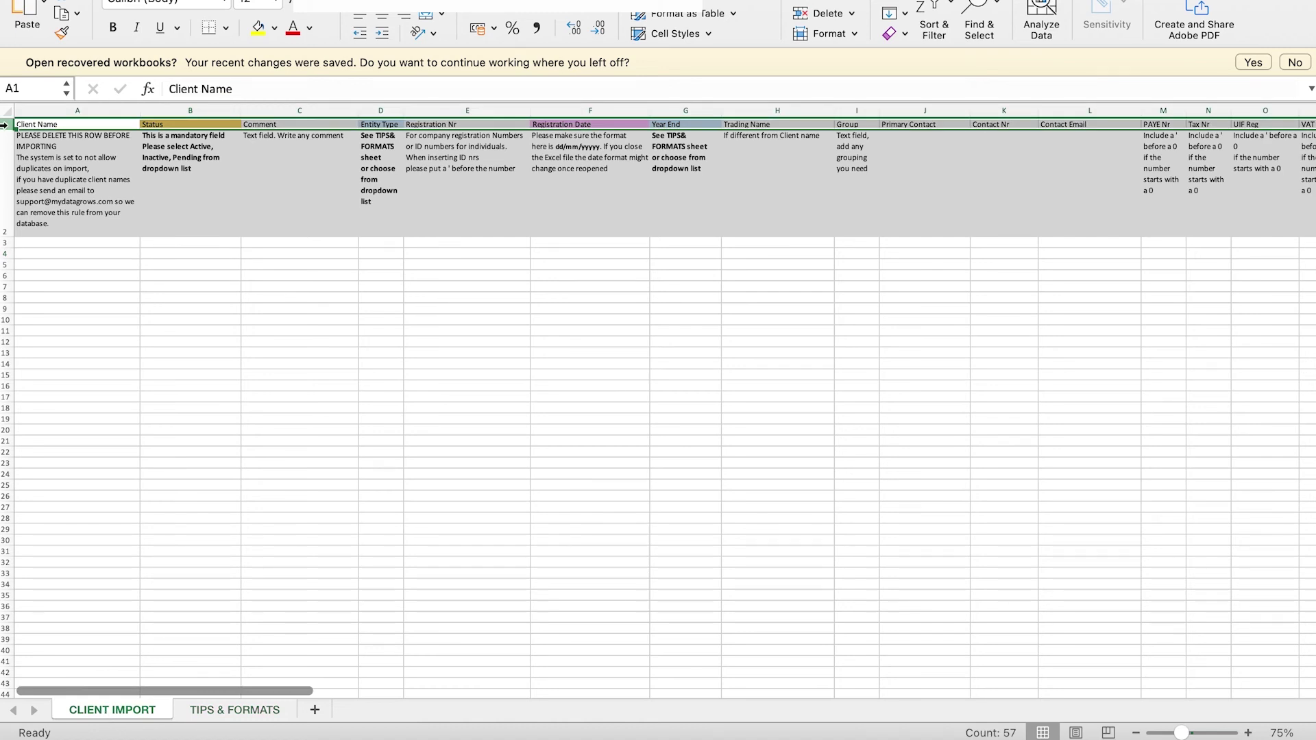
pyautogui.click(4, 131)
pyautogui.click(212, 179)
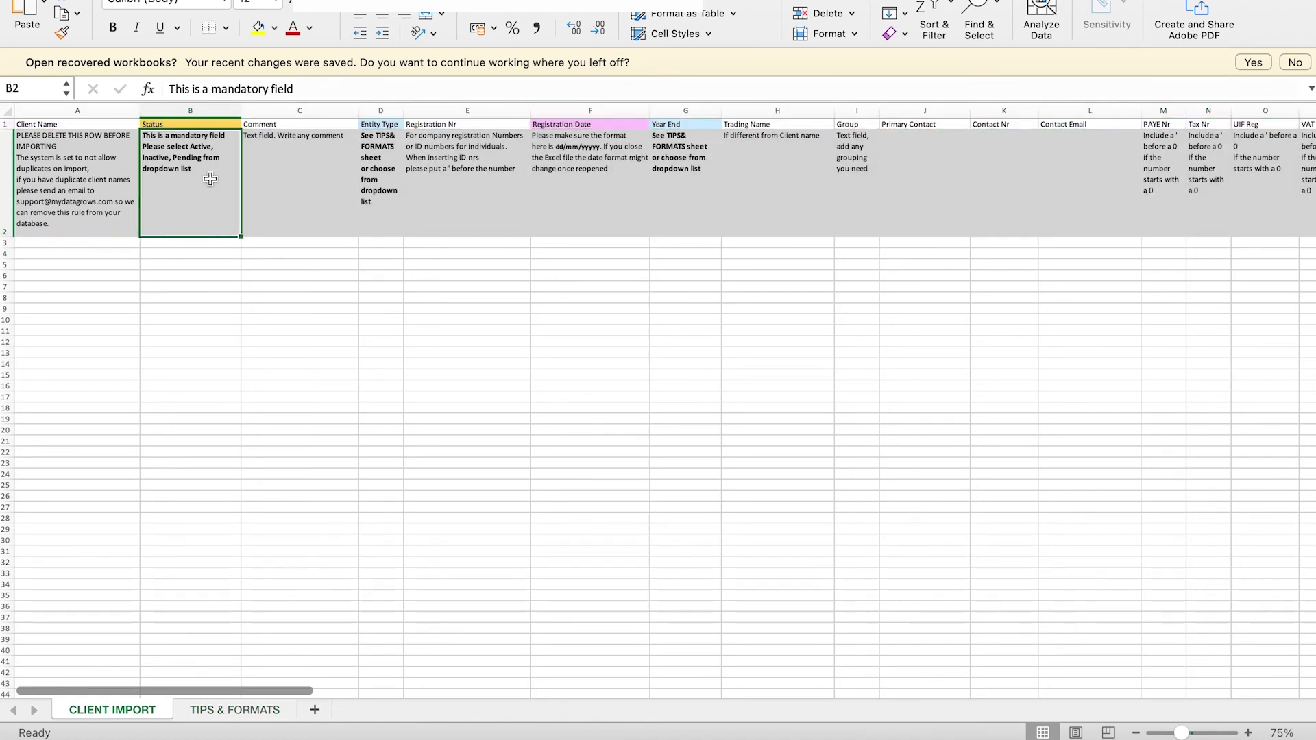
pyautogui.click(301, 177)
pyautogui.click(382, 183)
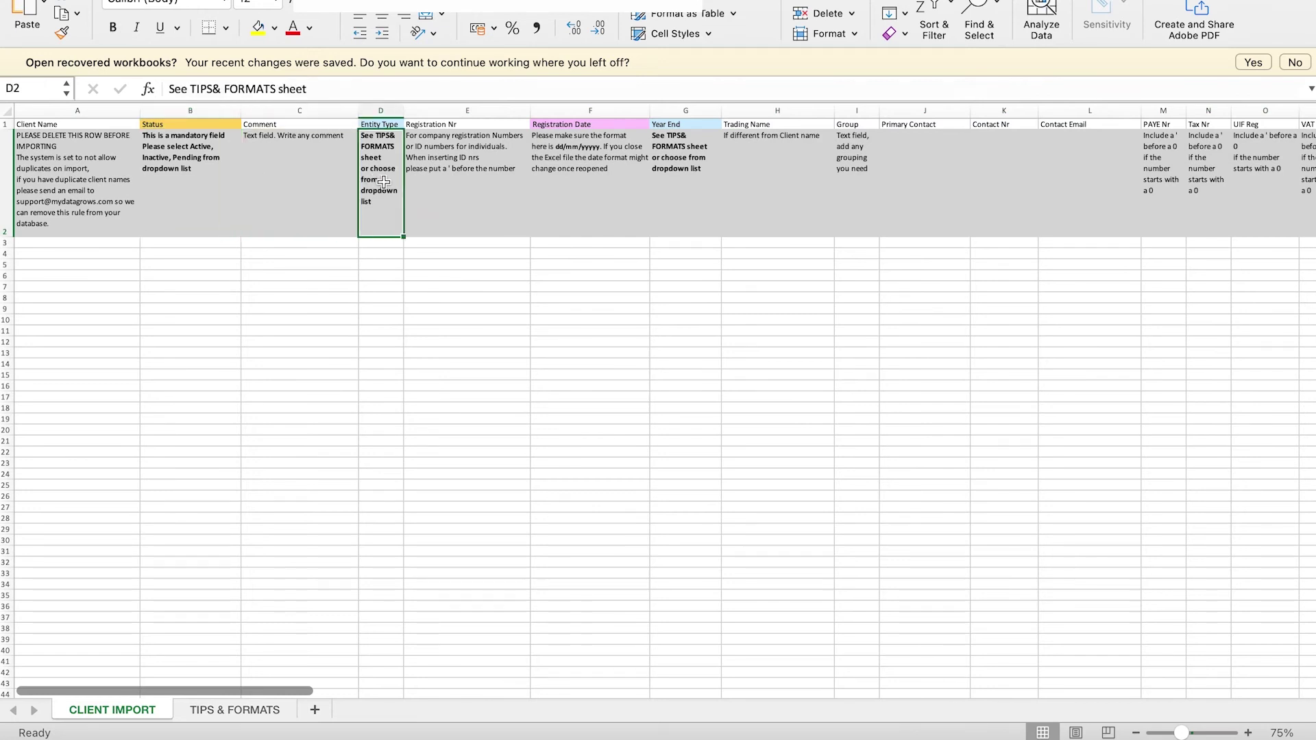
pyautogui.click(454, 183)
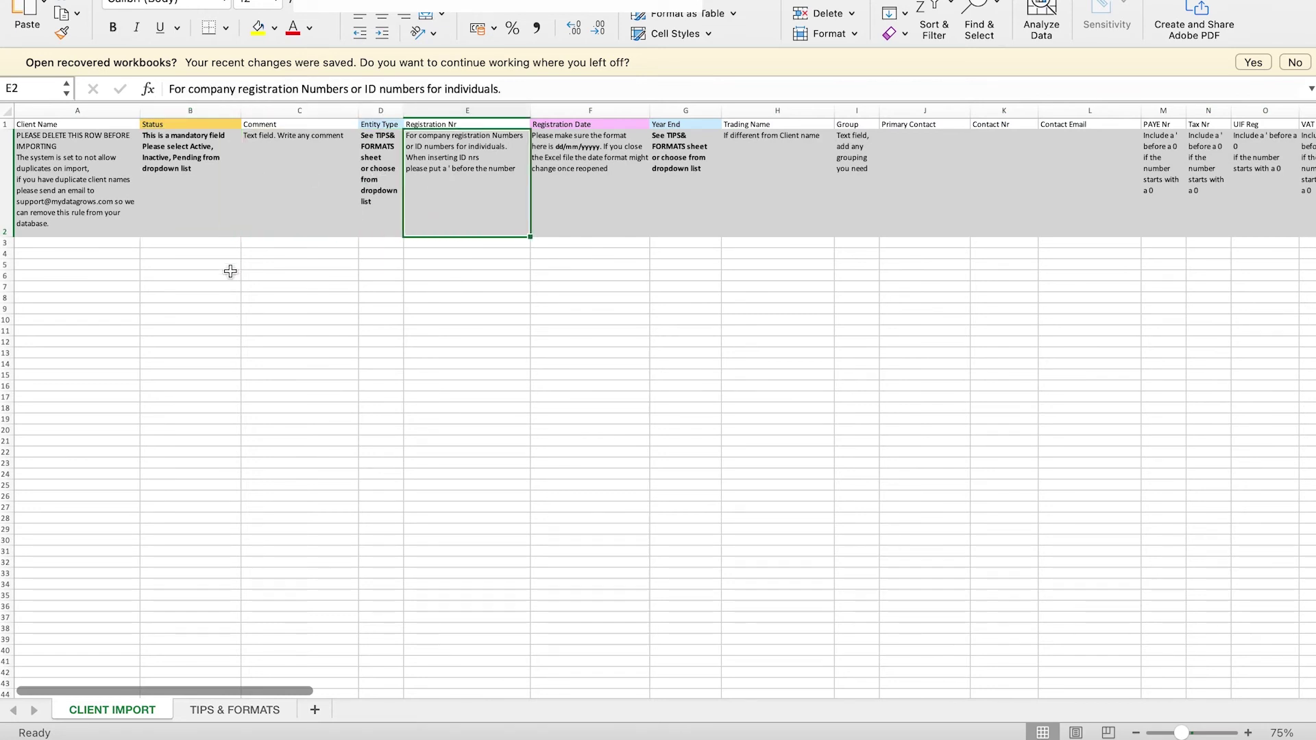
# Step: Check the available choices for Status in cell B6 and Entity Type in cell D6, leaving both cells empty
pyautogui.click(200, 275)
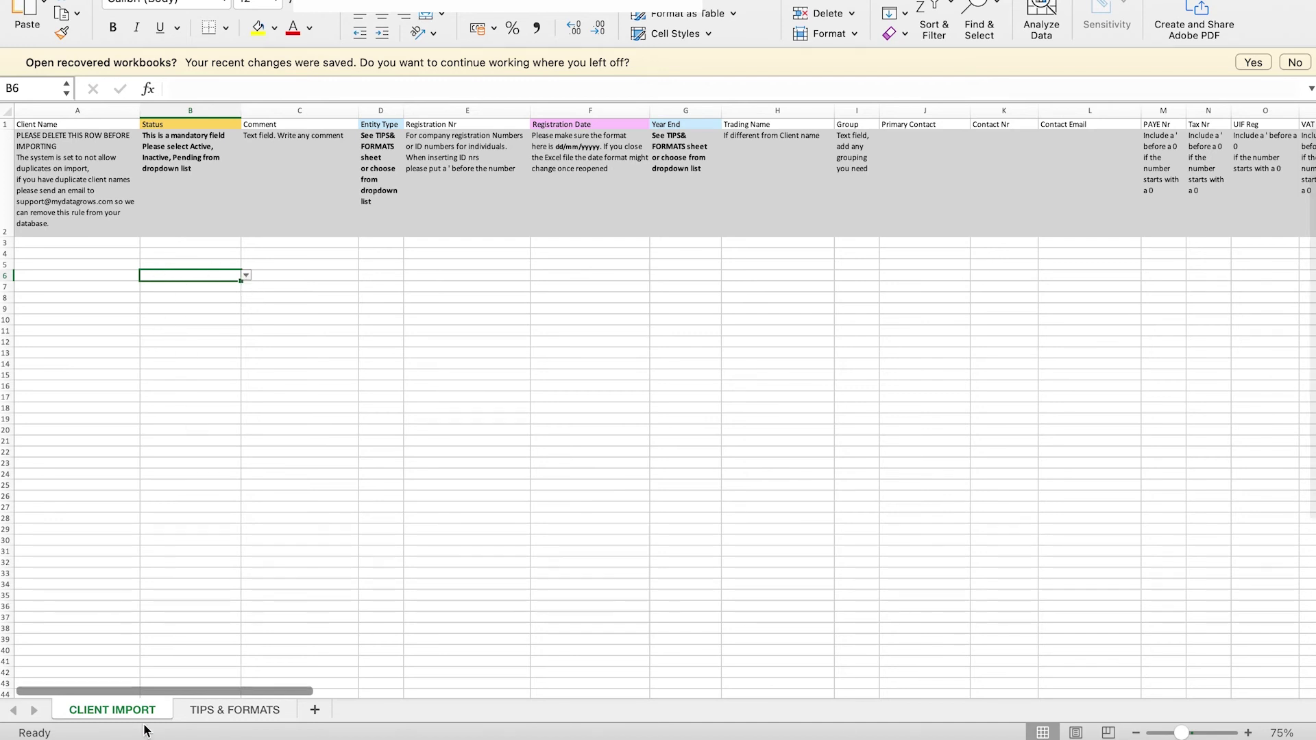
pyautogui.click(246, 275)
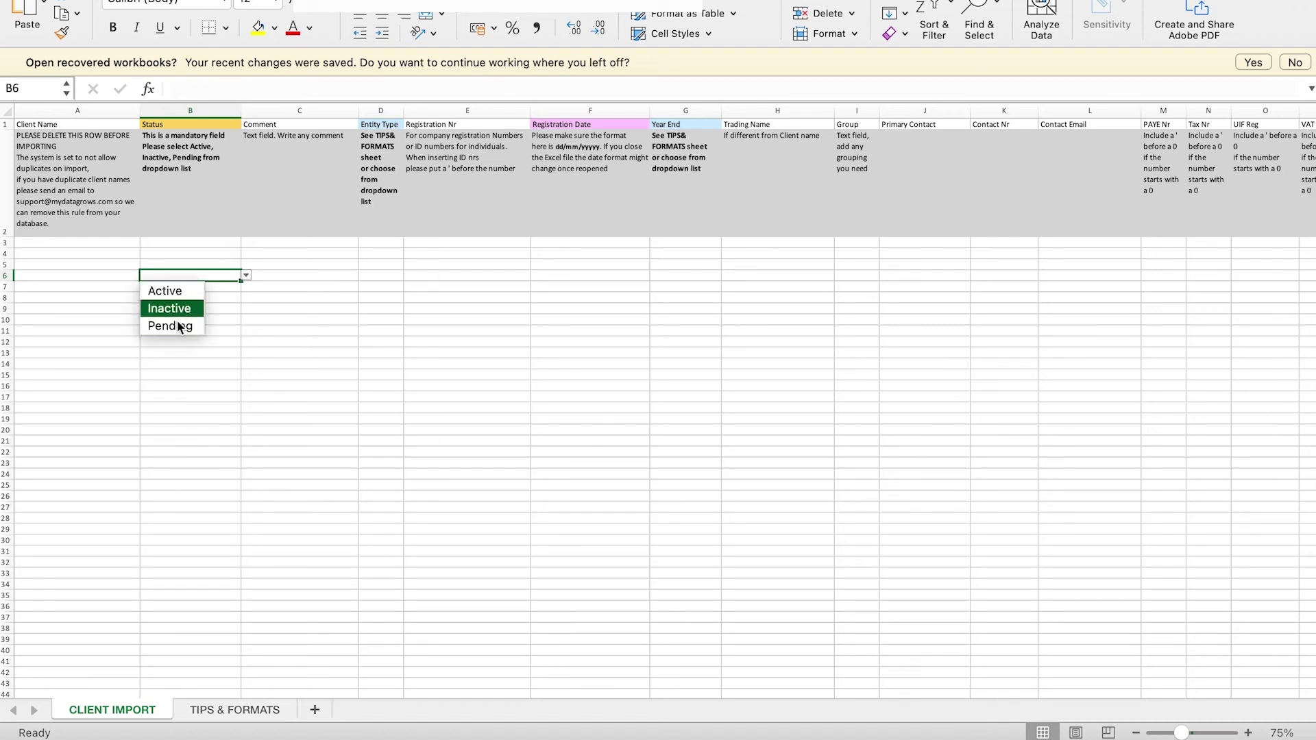
pyautogui.press('Escape')
pyautogui.click(379, 275)
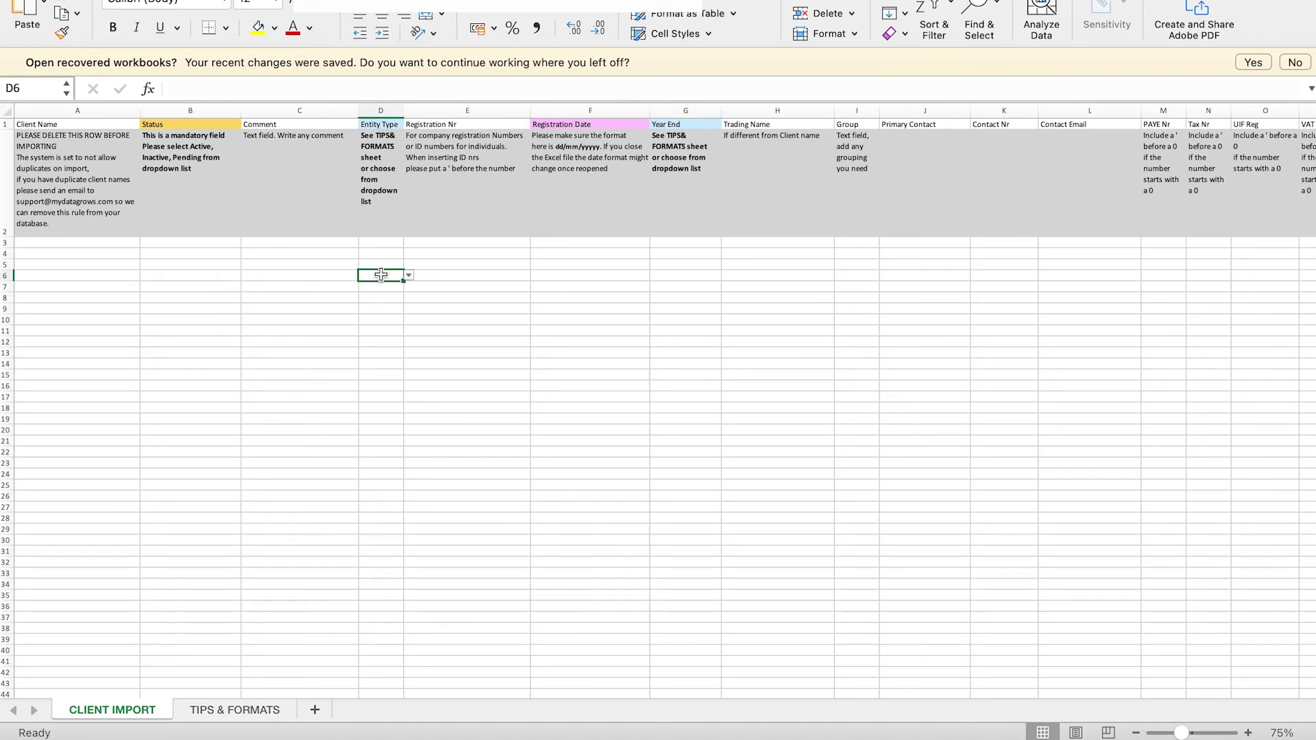
pyautogui.click(409, 276)
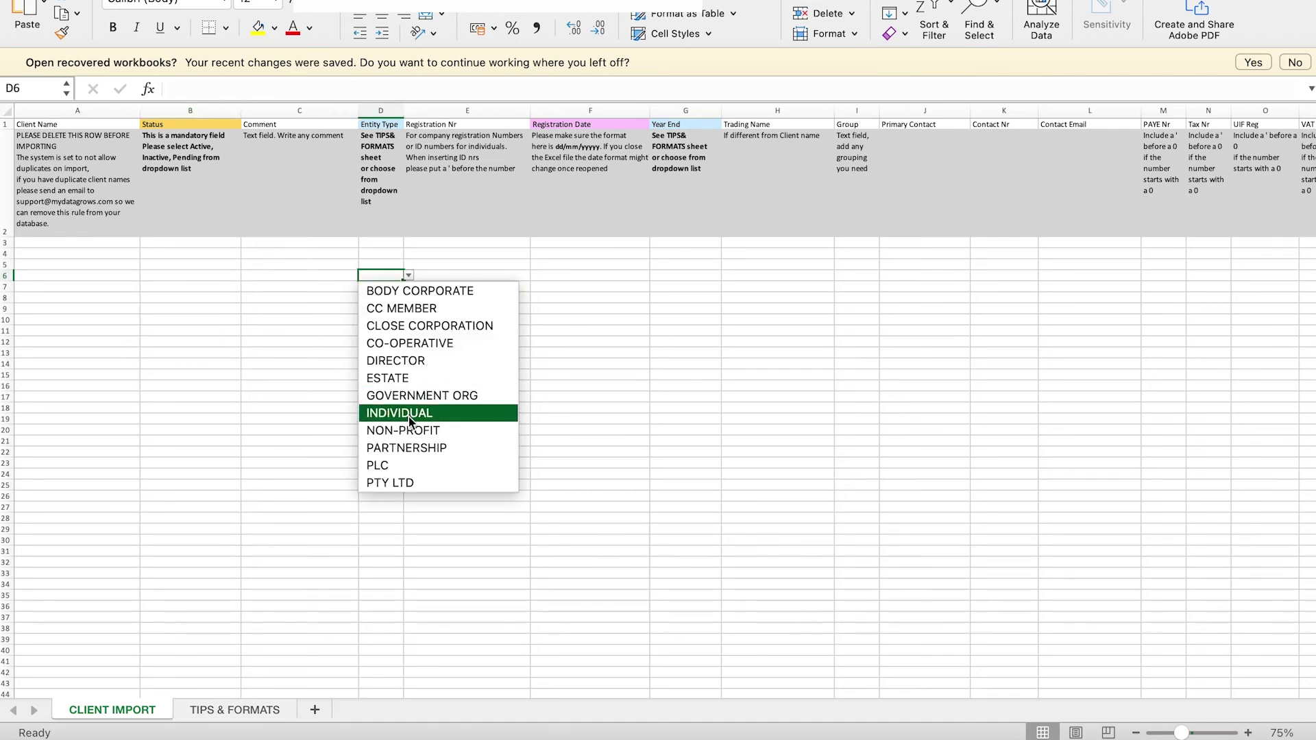
pyautogui.press('Escape')
# Step: Examine the remaining CLIENT IMPORT columns, from the tax numbers and accountant roles to the payroll and tax settings
pyautogui.hscroll(10, 548, 319)
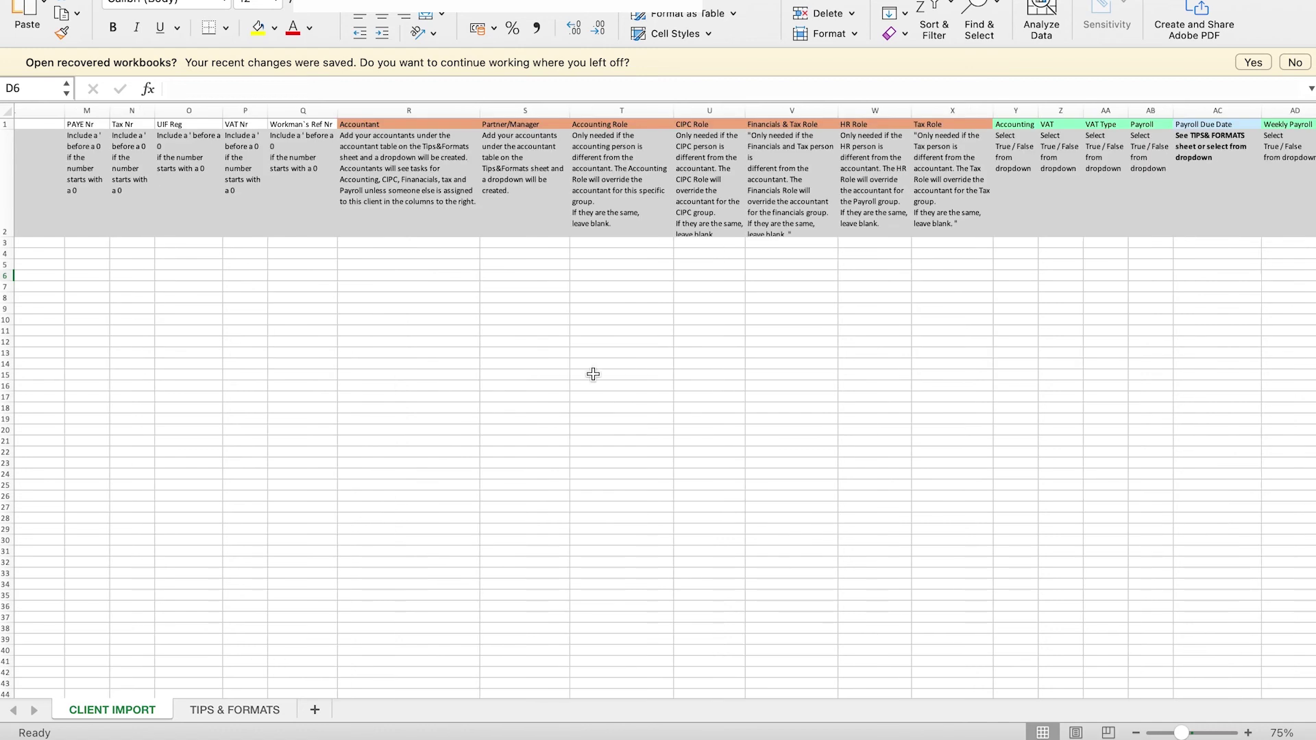
pyautogui.hscroll(-6, 429, 331)
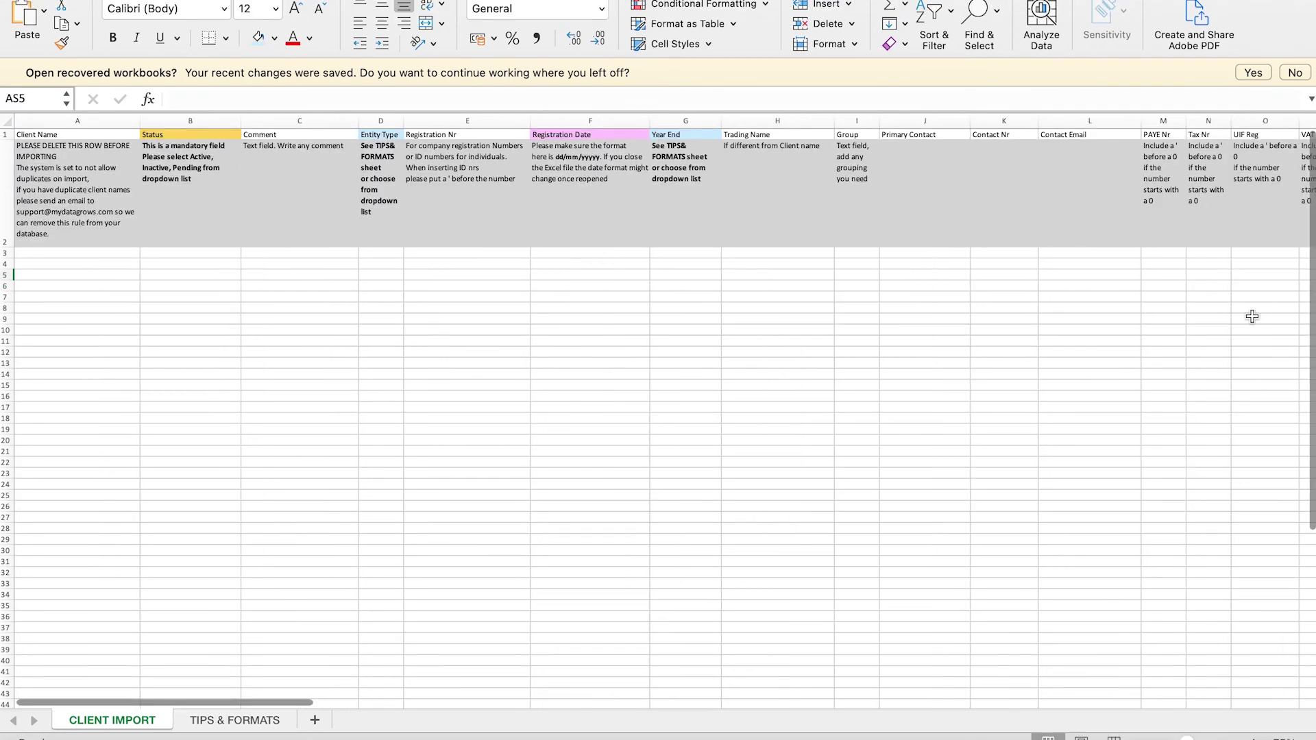
pyautogui.hscroll(10, 1253, 316)
pyautogui.hscroll(10, 1253, 316)
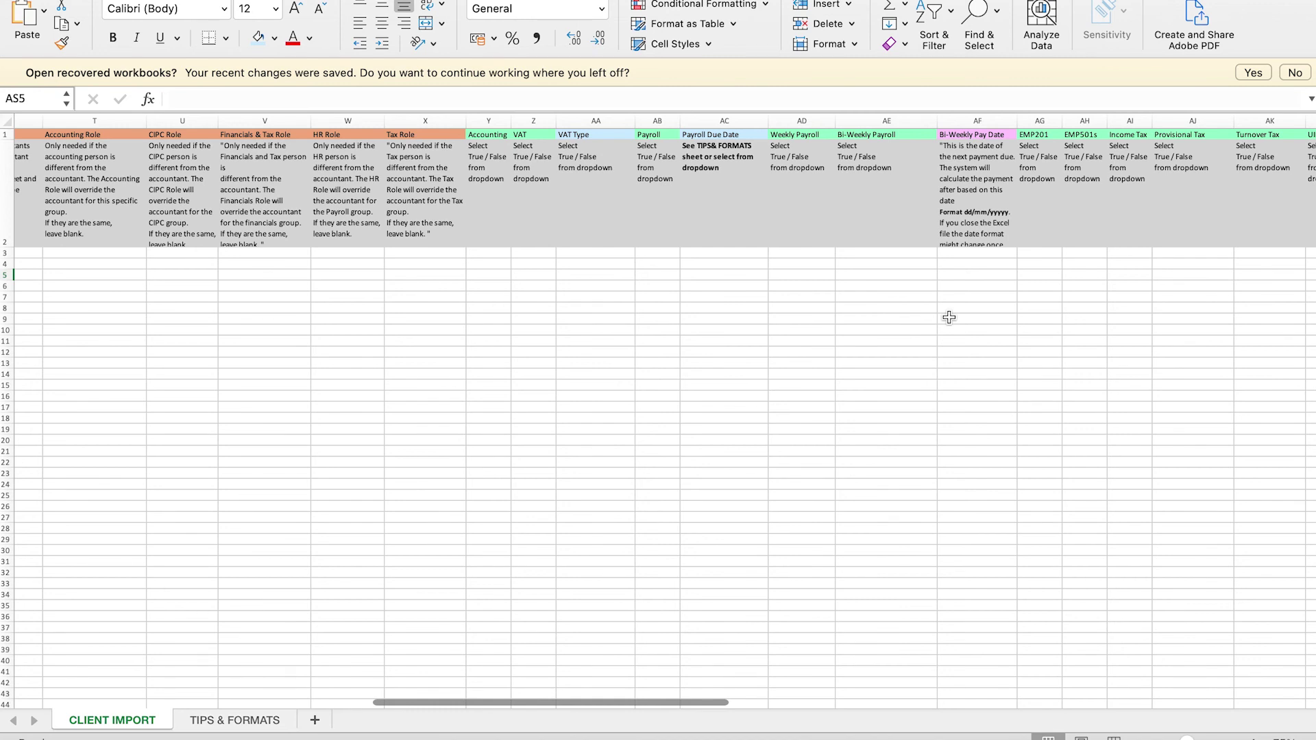
# Step: Review the columns of the shorter client import template, from Client Name to VAT Type
pyautogui.hscroll(-15, 824, 479)
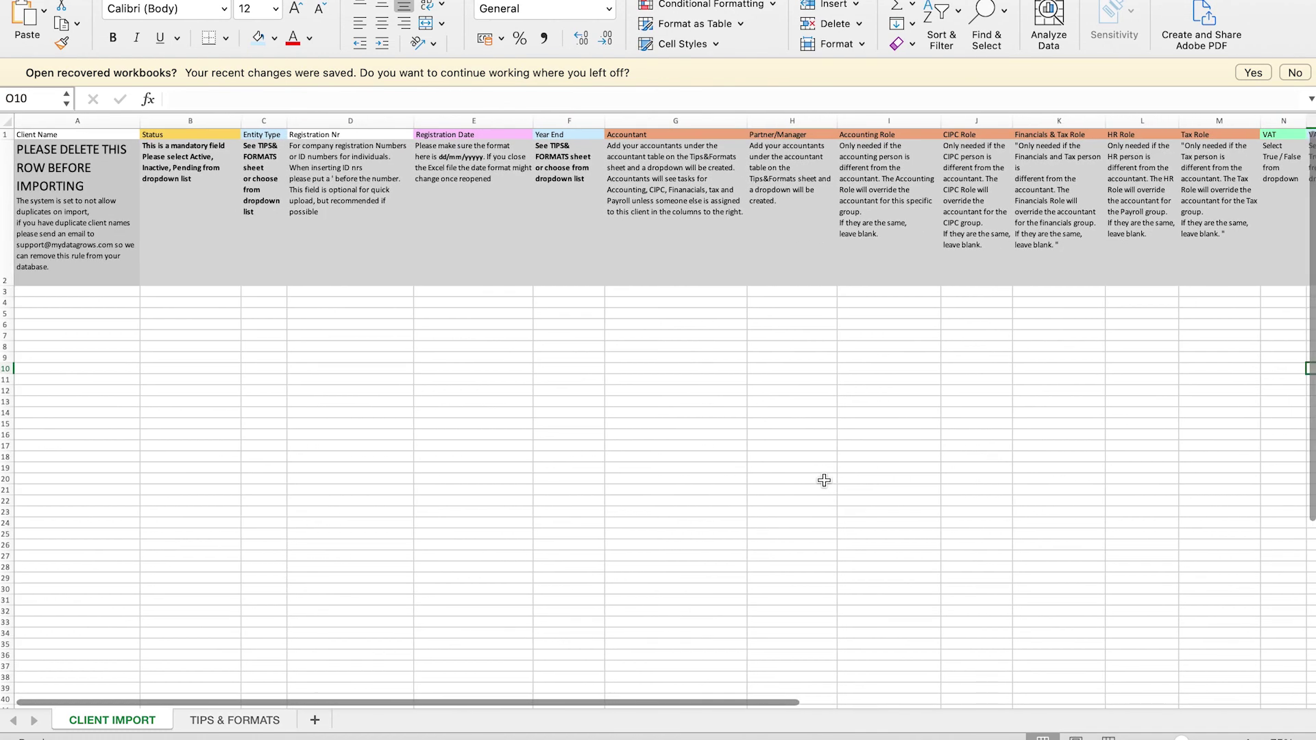
pyautogui.hscroll(5, 824, 480)
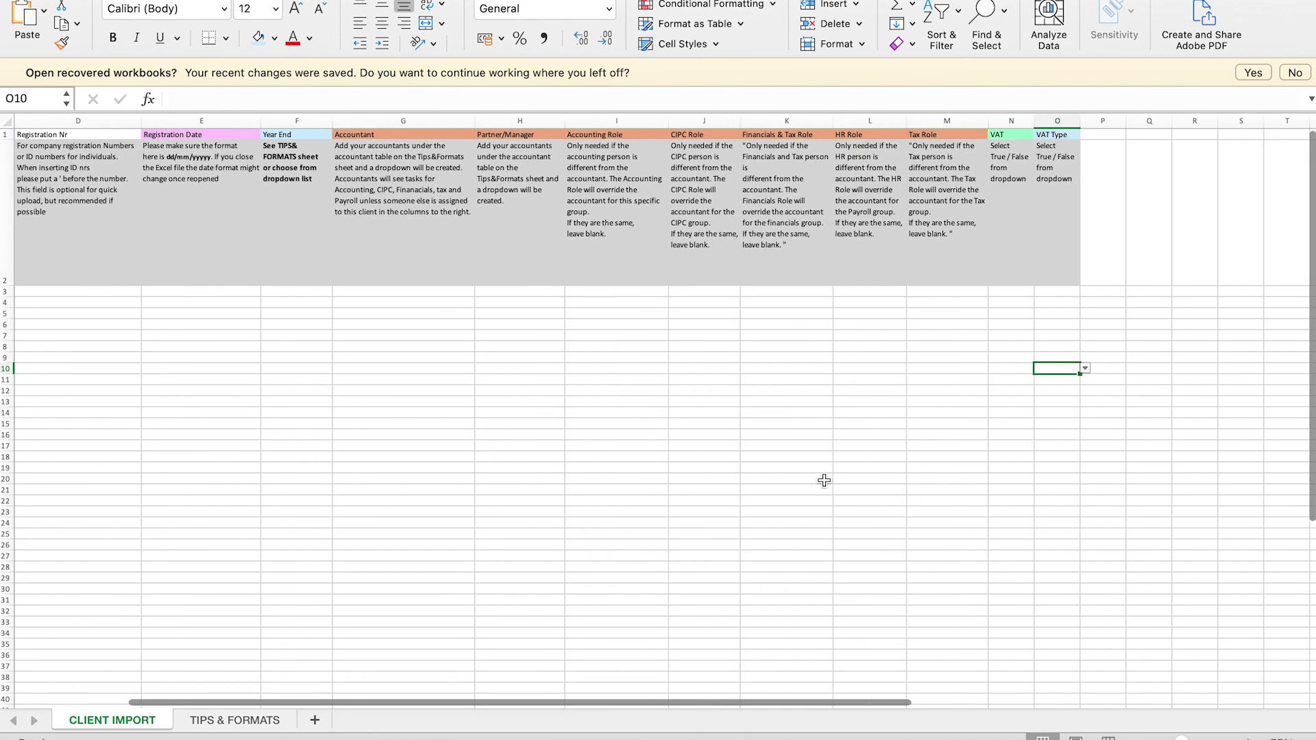
pyautogui.hscroll(-5, 823, 480)
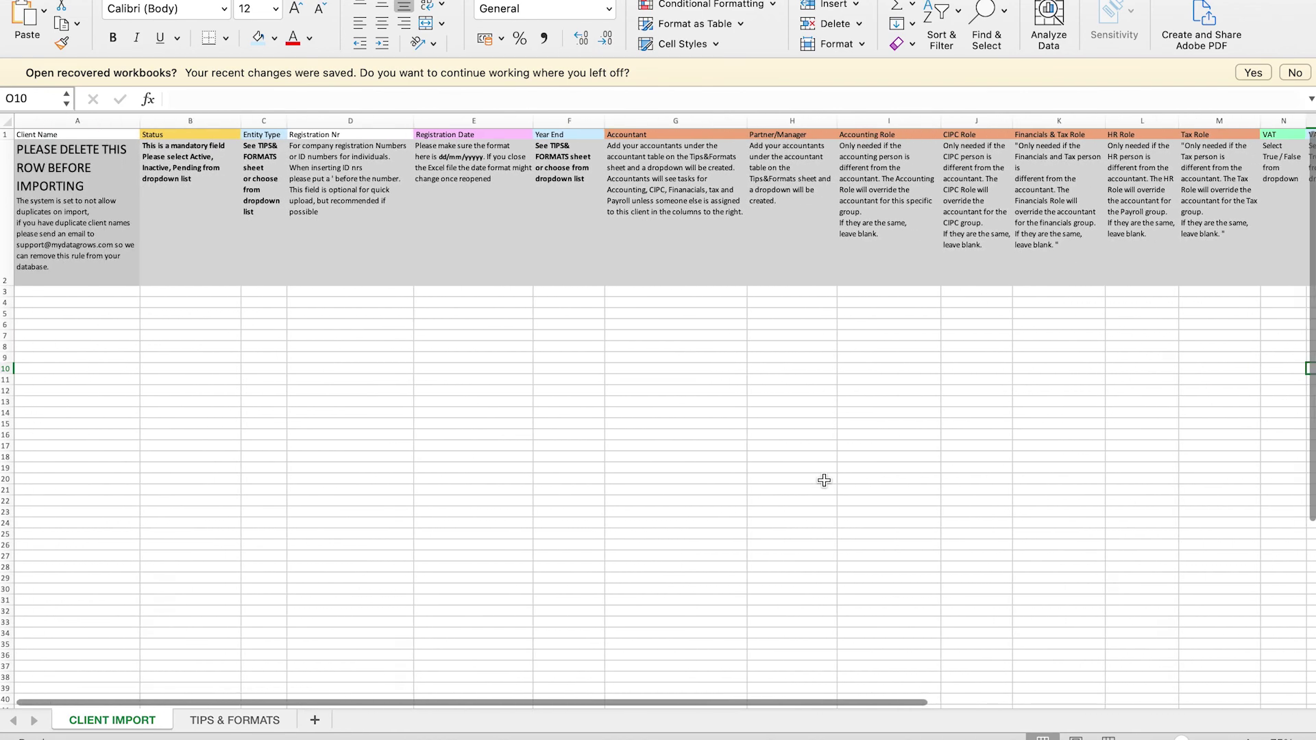